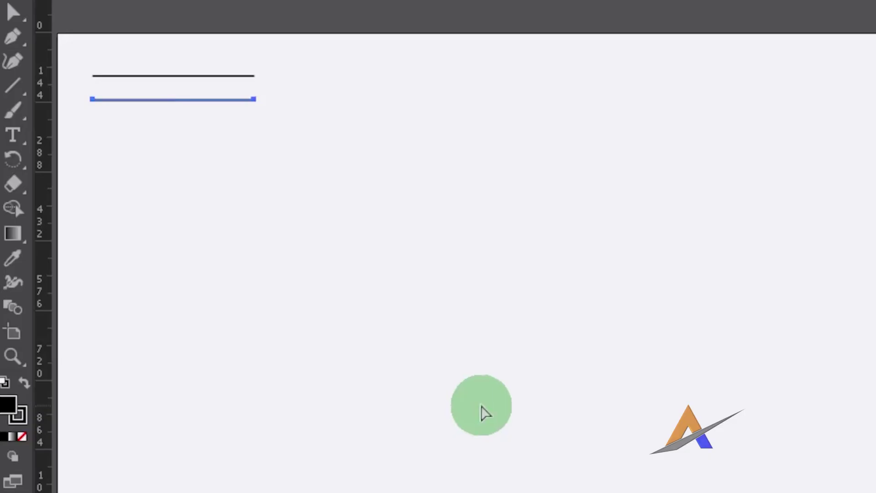
Step: Add two more copies of the horizontal line below it with Transform Again (Ctrl+D)
key("ctrl+d")
key("ctrl+d")
key("ctrl+d")
key("ctrl+d")
key("ctrl+d")
key("ctrl+d")
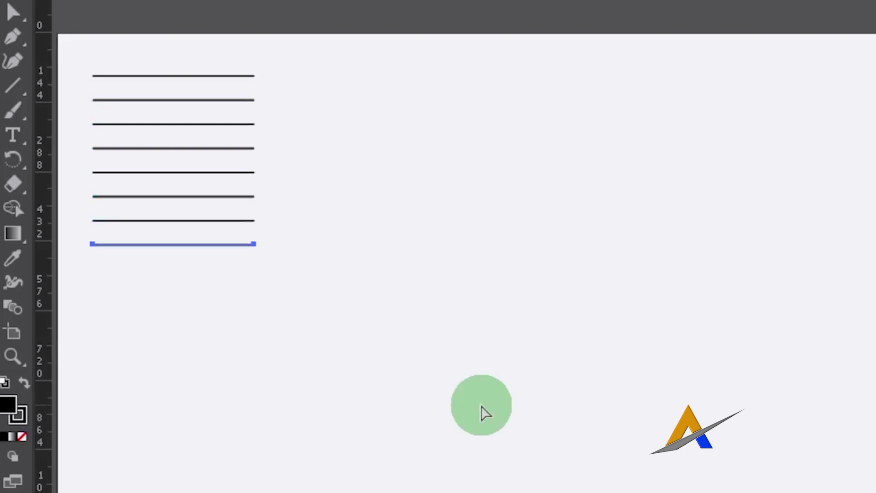
key("ctrl+d")
key("ctrl+d")
key("ctrl+d")
key("ctrl+d")
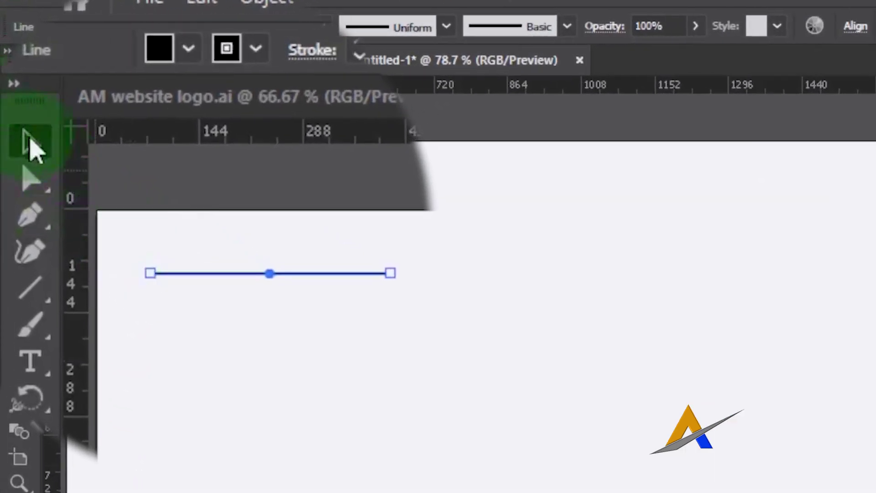
Step: Copy the horizontal line 50 pt straight down using Move (Horizontal 0 pt, Vertical 50 pt)
left_click(31, 145)
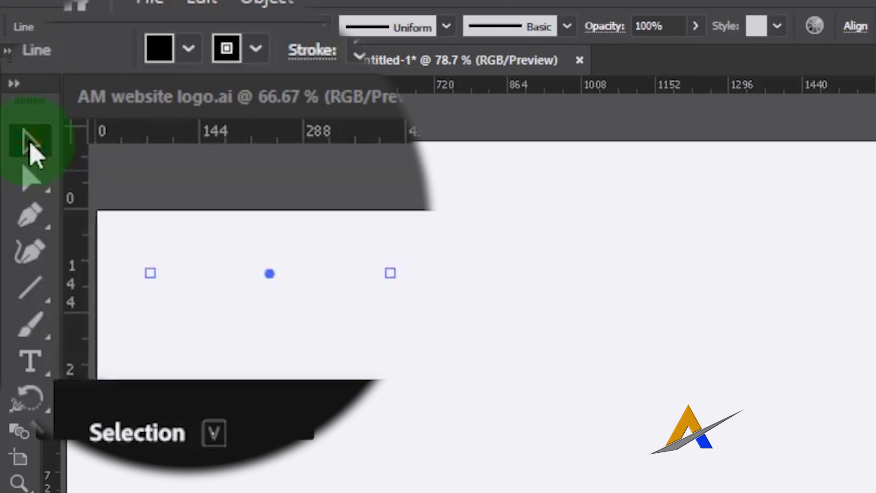
double_click(30, 145)
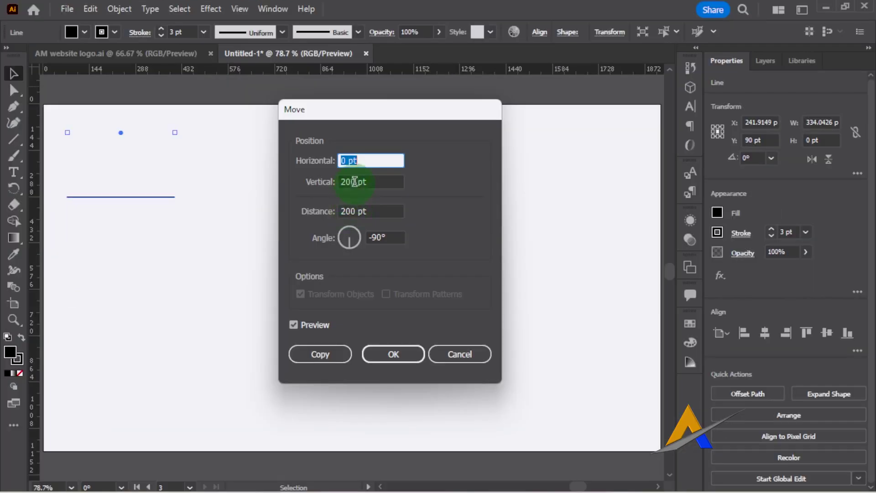
double_click(354, 181)
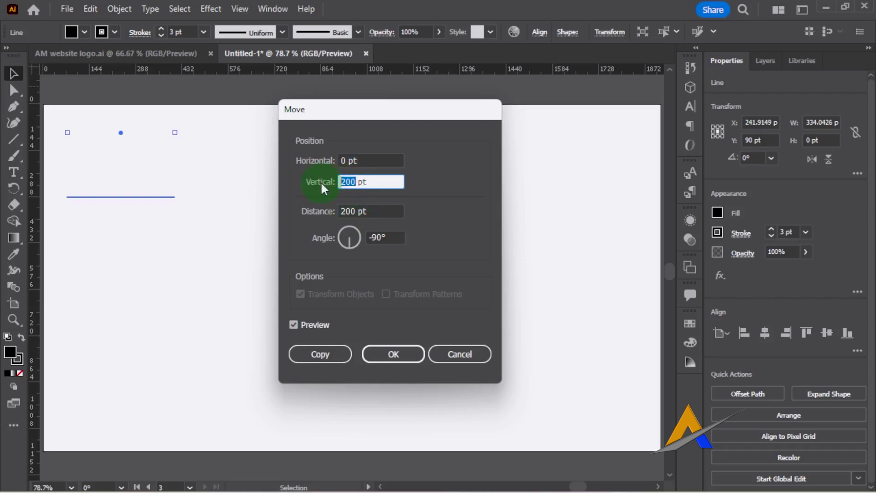
type("30")
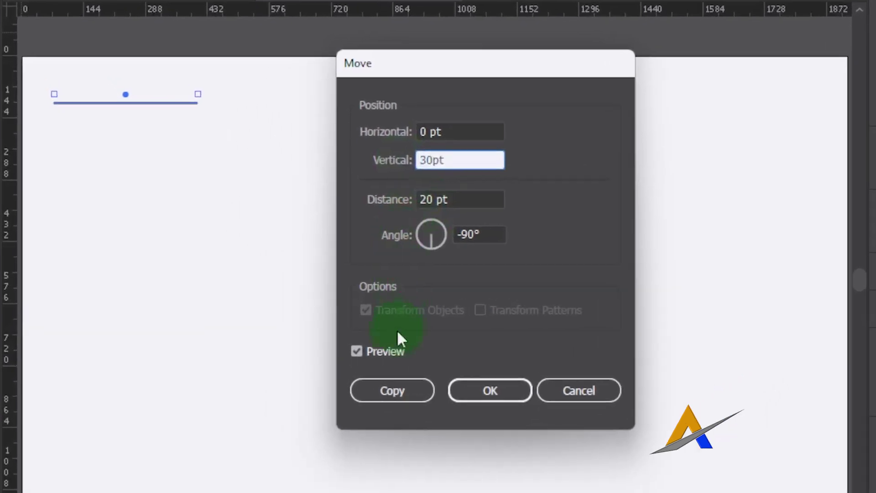
left_click(293, 324)
left_click(357, 352)
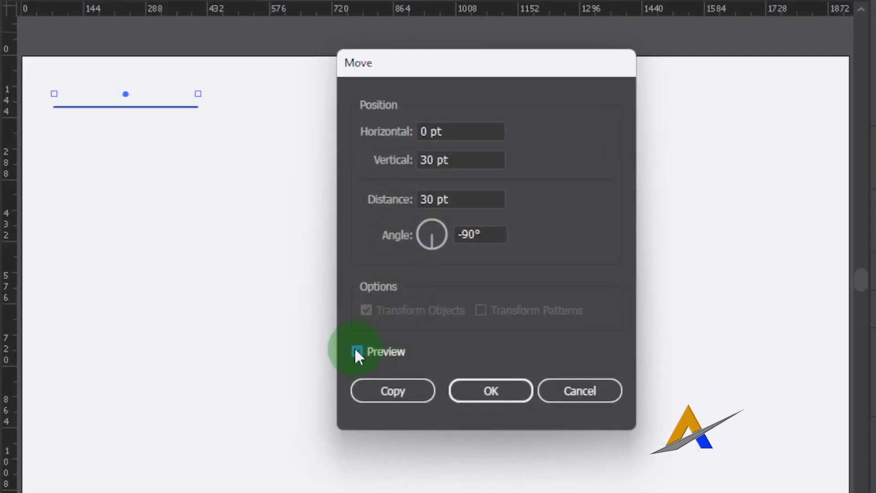
left_click(435, 384)
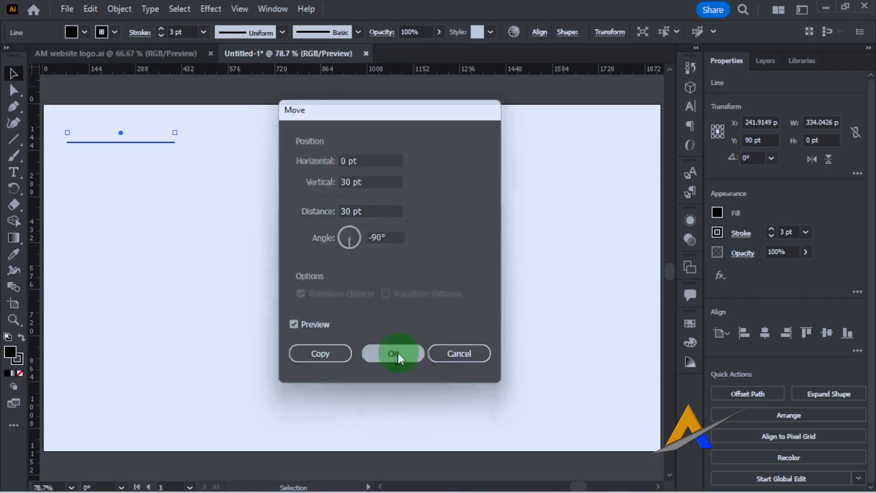
left_click(499, 389)
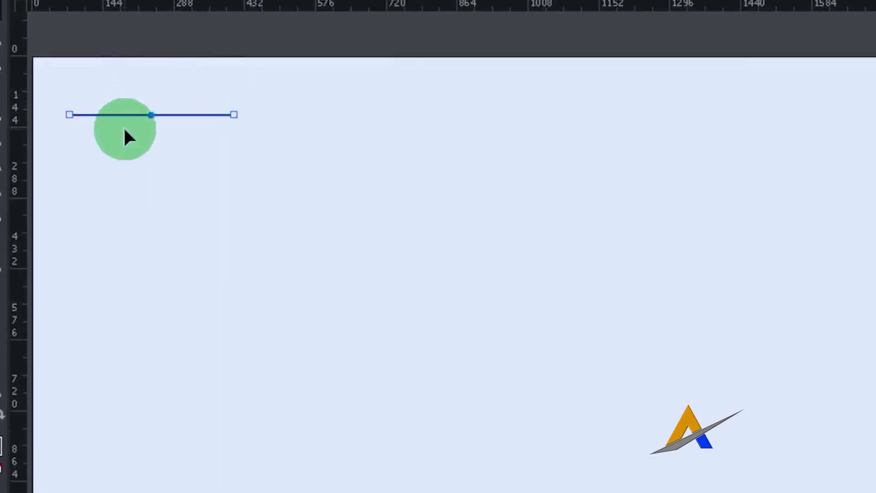
key("Return")
left_click(292, 323)
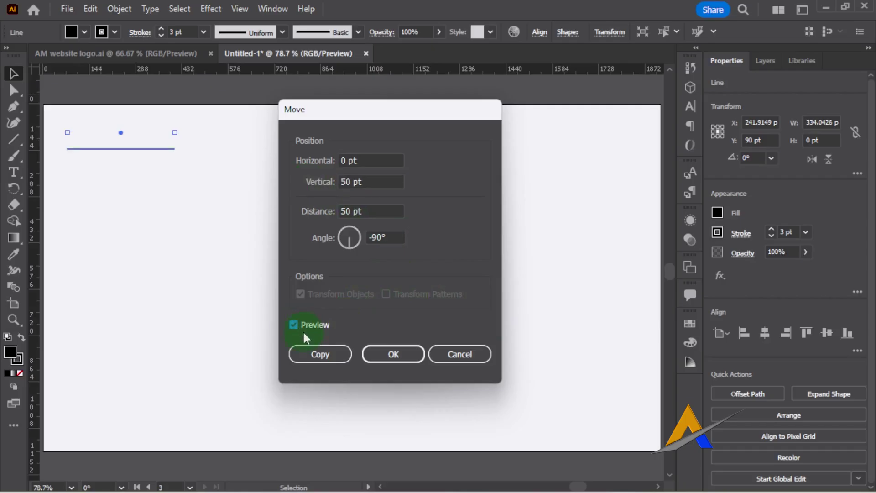
left_click(327, 351)
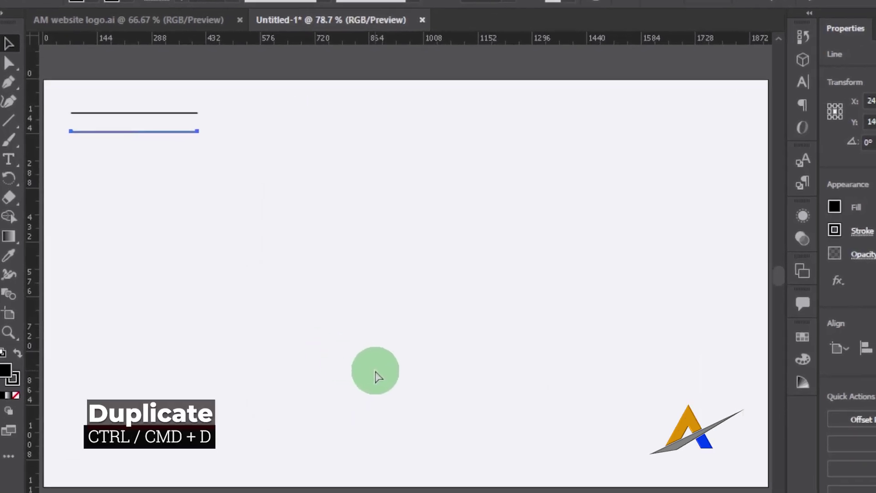
Step: Repeat the 50 pt copy four more times to build a tall column of lines
key("ctrl+d")
key("ctrl+d")
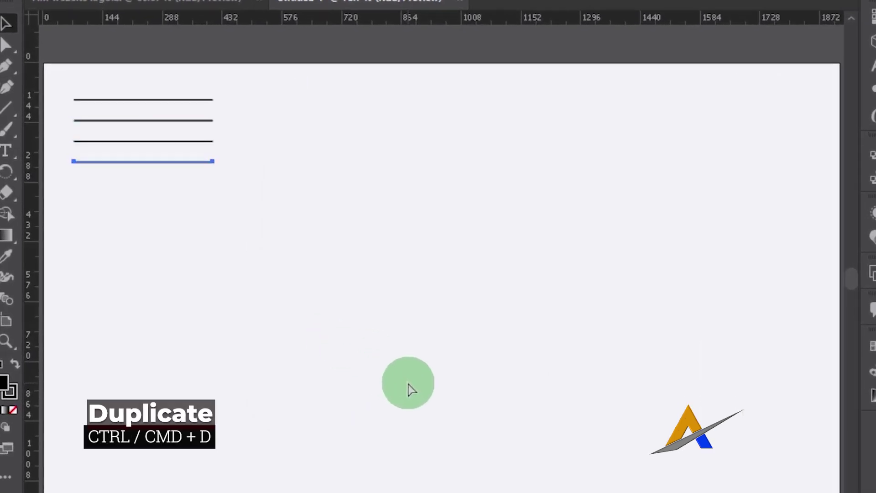
key("ctrl+d")
key("ctrl+d")
key("ctrl+d")
key("ctrl+d")
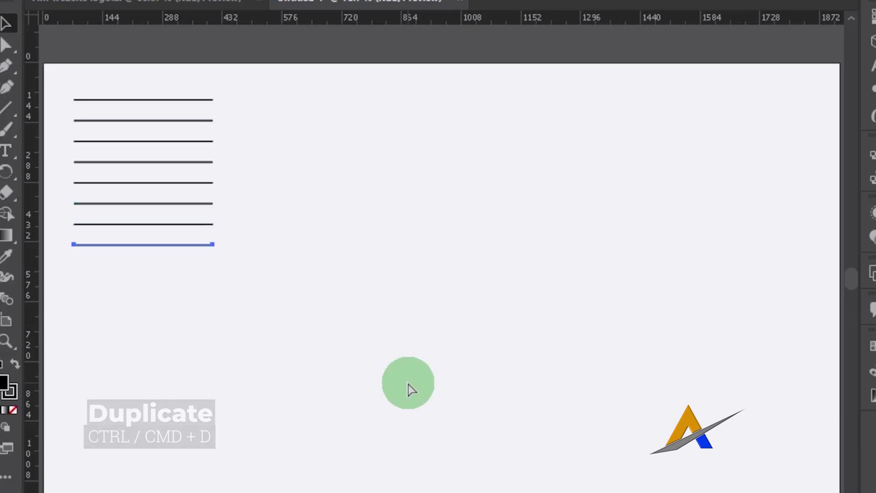
key("ctrl+d")
key("ctrl+d")
key("ctrl+d")
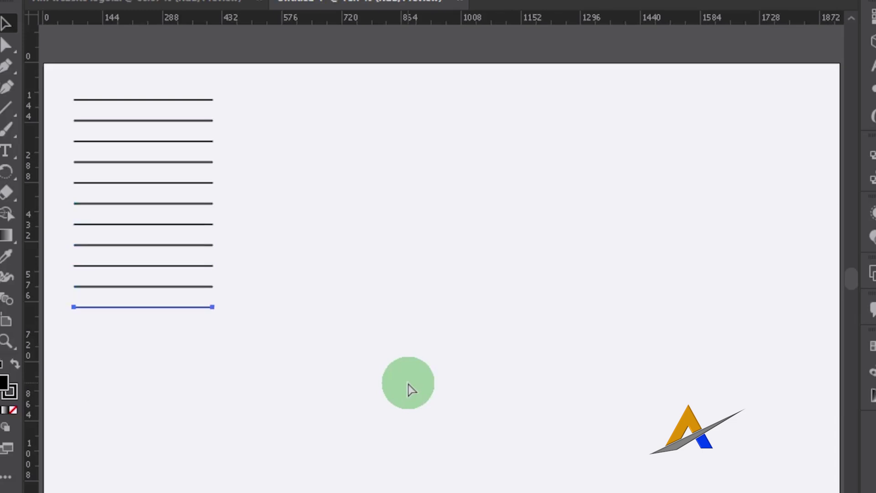
key("ctrl+d")
key("ctrl+d")
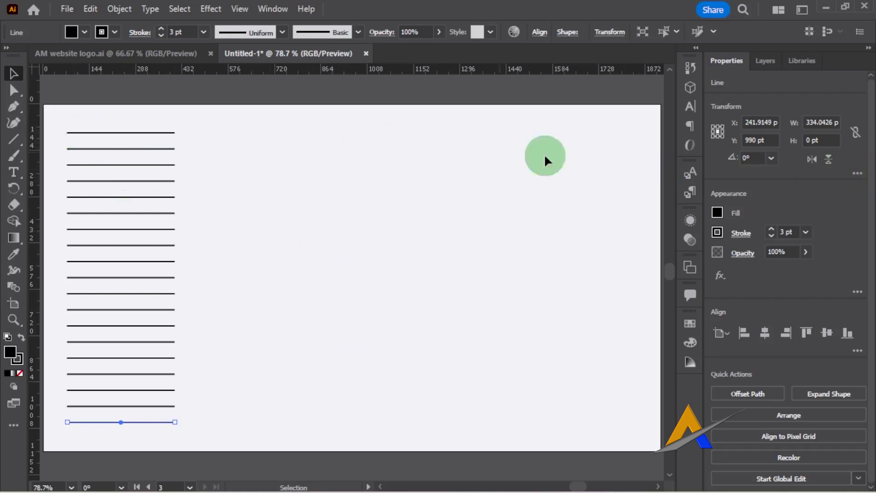
Step: Select the top line and copy it 400 pt right using Move (Horizontal 400 pt, Vertical 0 pt)
left_click(83, 133)
left_click(15, 77)
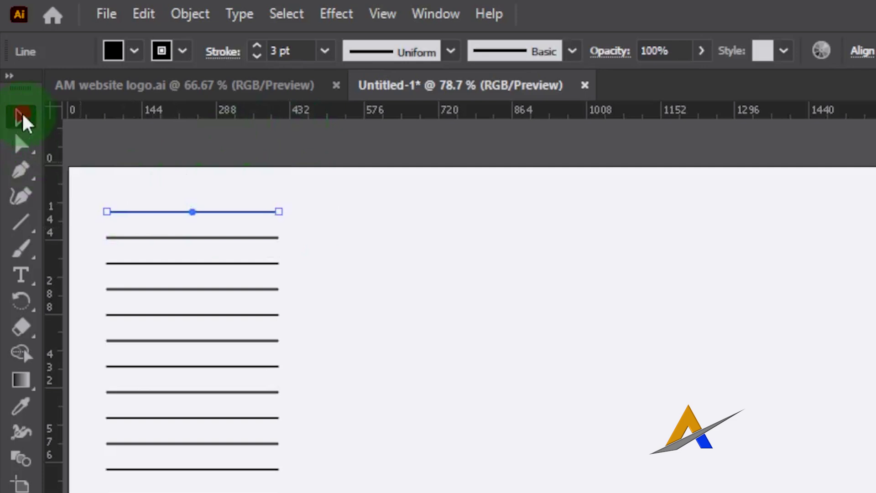
double_click(24, 120)
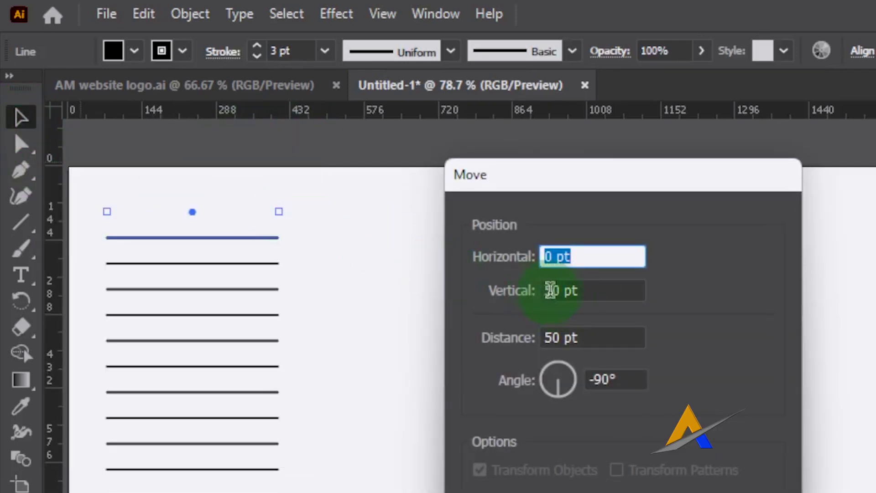
double_click(554, 255)
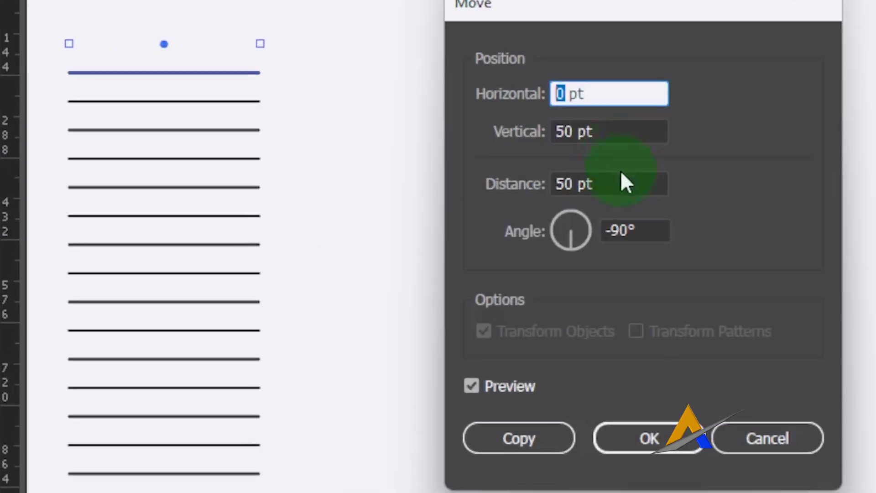
type("100")
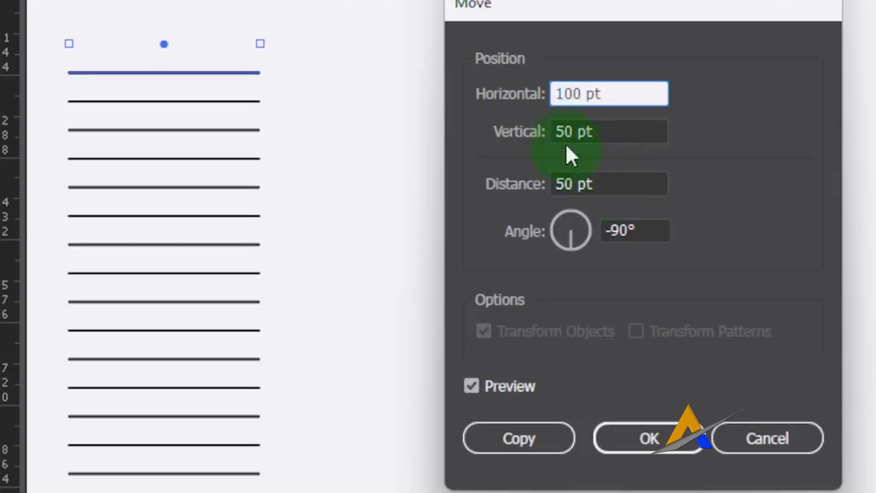
double_click(571, 130)
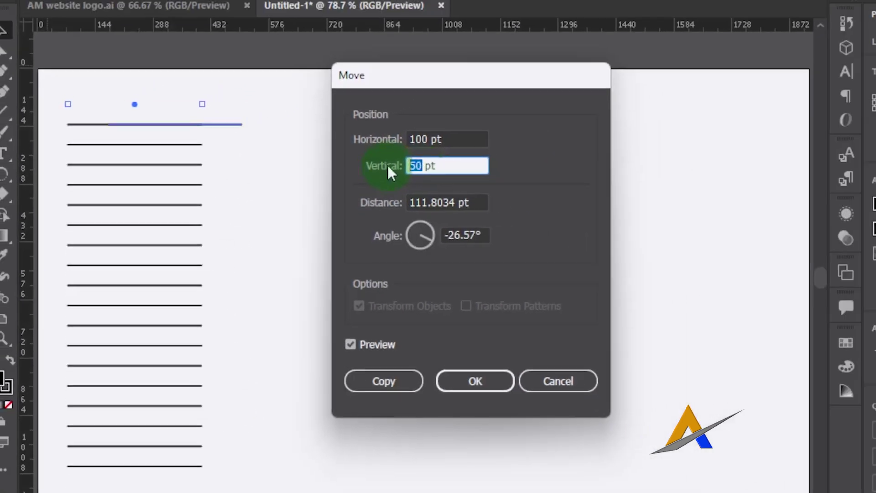
type("0")
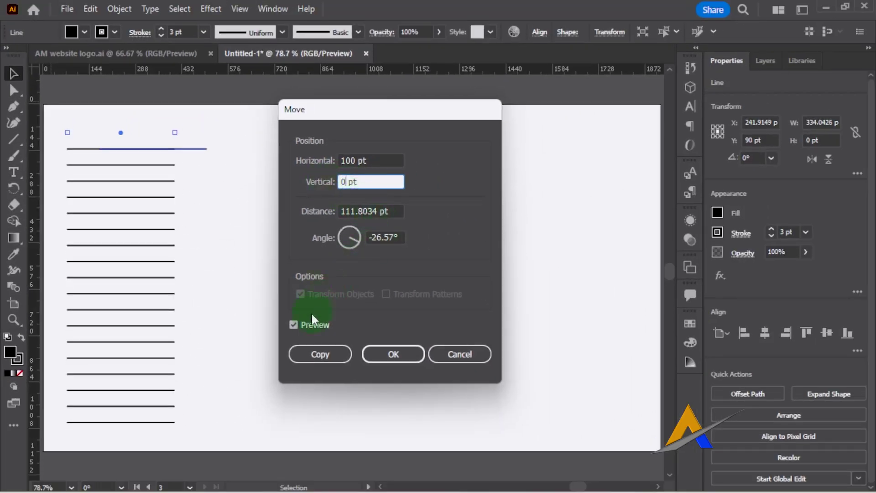
left_click(297, 322)
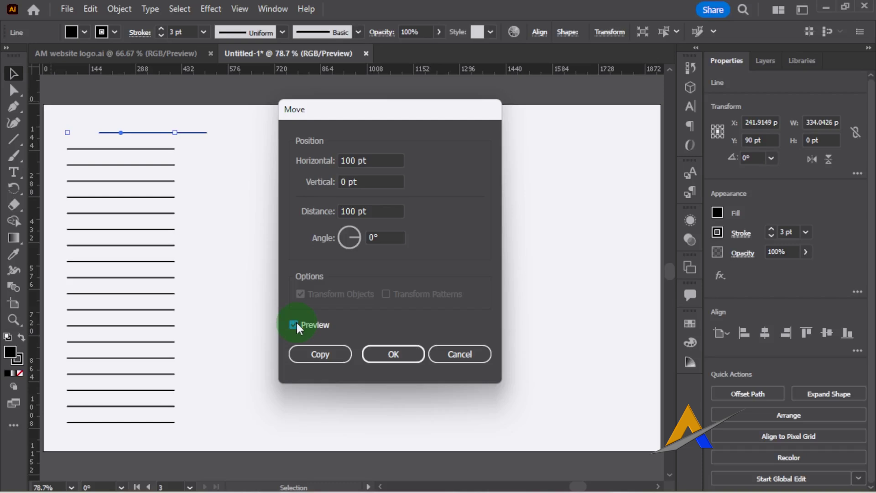
left_click(296, 322)
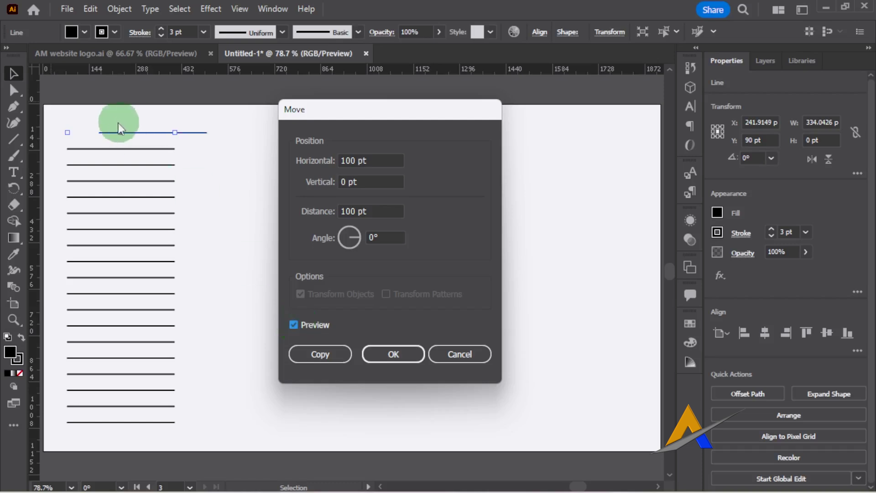
triple_click(355, 211)
type("400")
key("Tab")
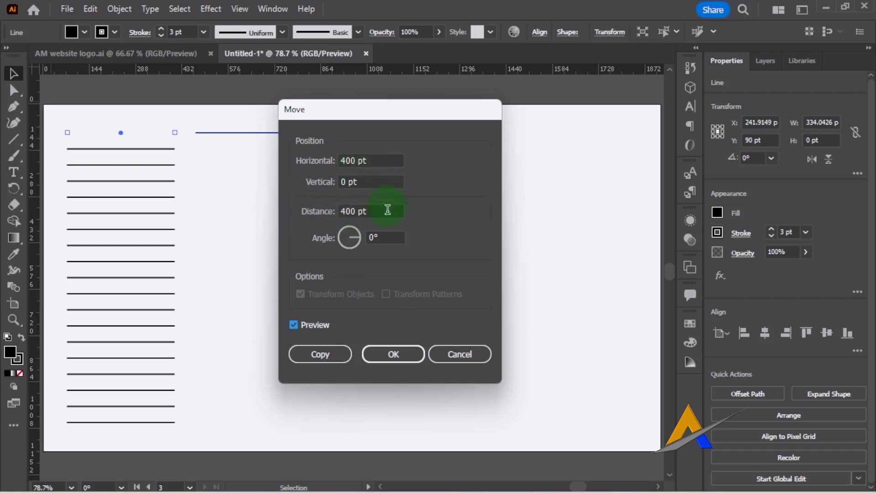
left_click(317, 354)
Step: Extend the top row with two more copies, then select Artboard 2 in the Artboards panel
key("ctrl+d")
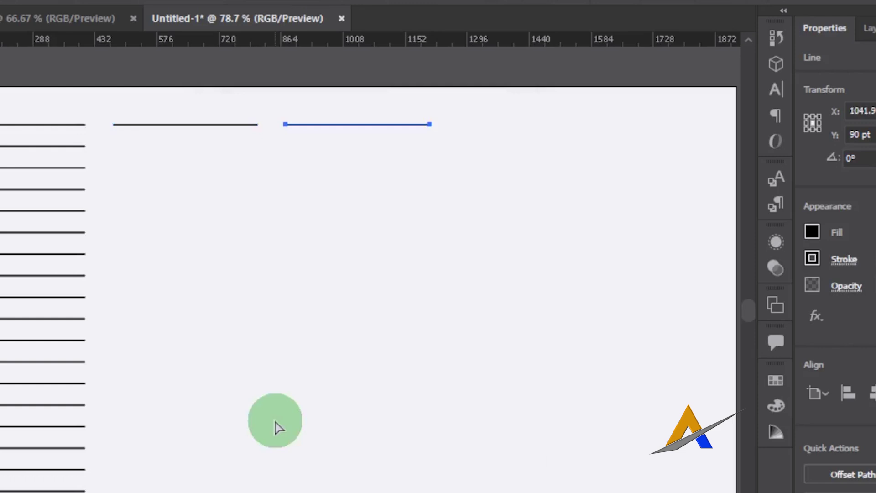
key("ctrl+d")
key("ctrl+d")
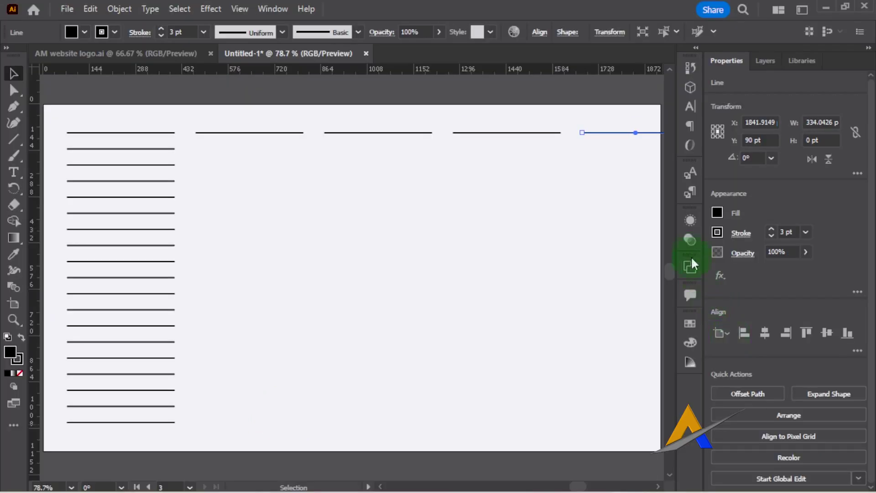
left_click(690, 265)
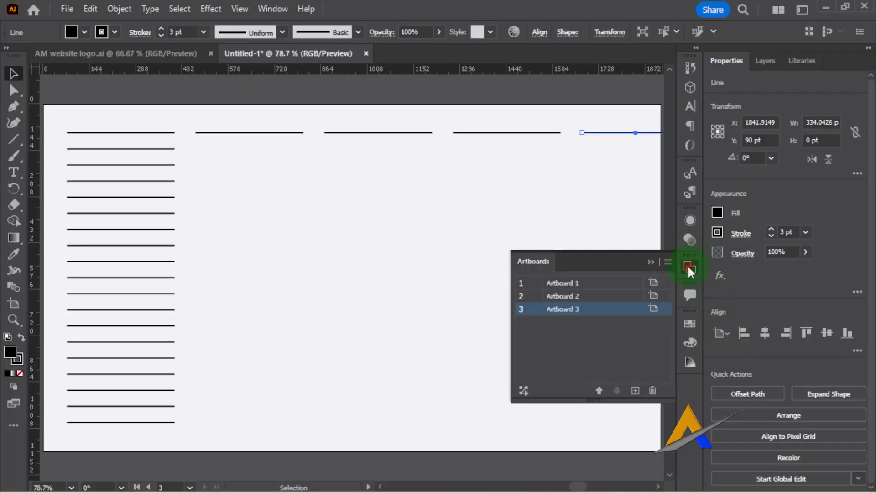
left_click(616, 297)
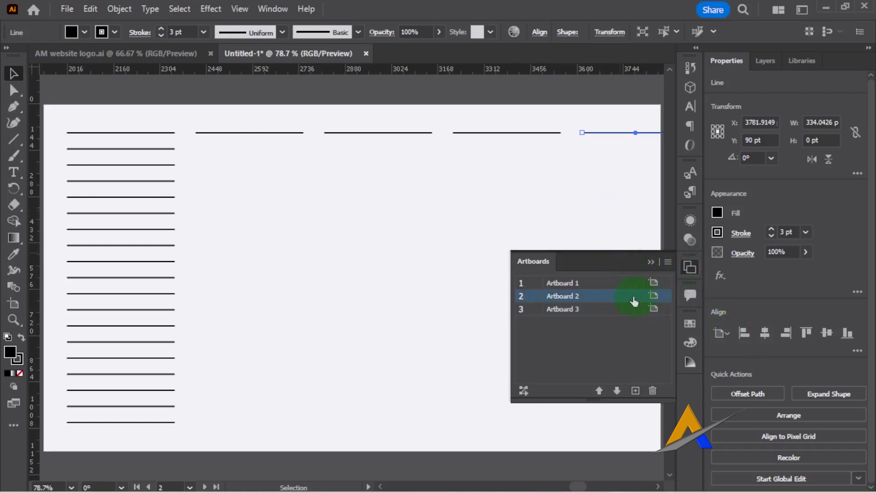
Step: Fit Artboard 2 in the window, select its yellow rounded square, and begin dragging a copy
double_click(635, 295)
left_click(90, 153)
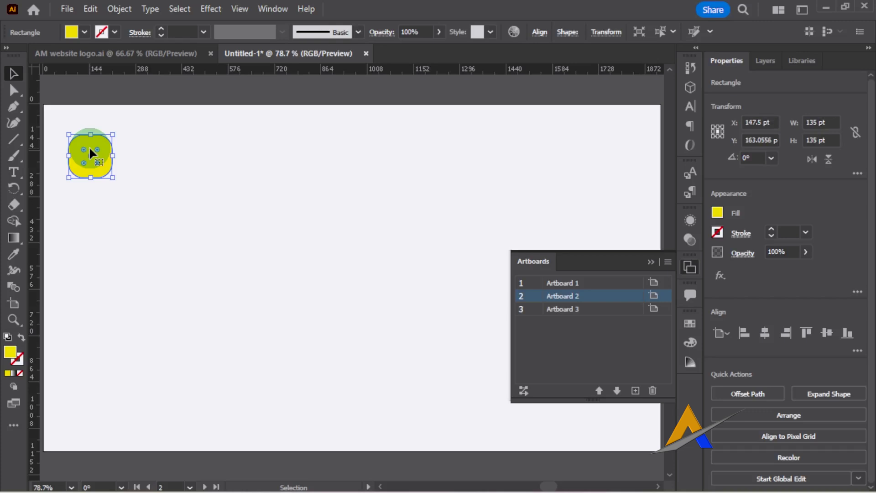
left_click(652, 262)
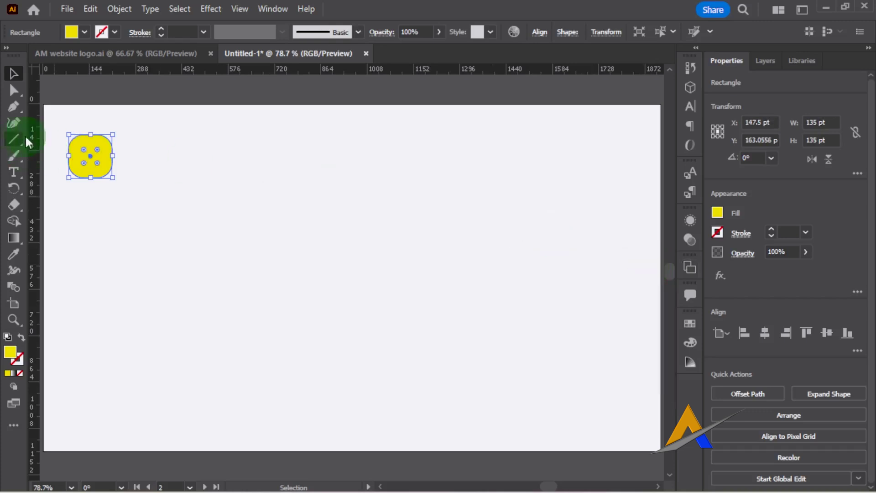
left_click_drag(93, 153, 88, 152)
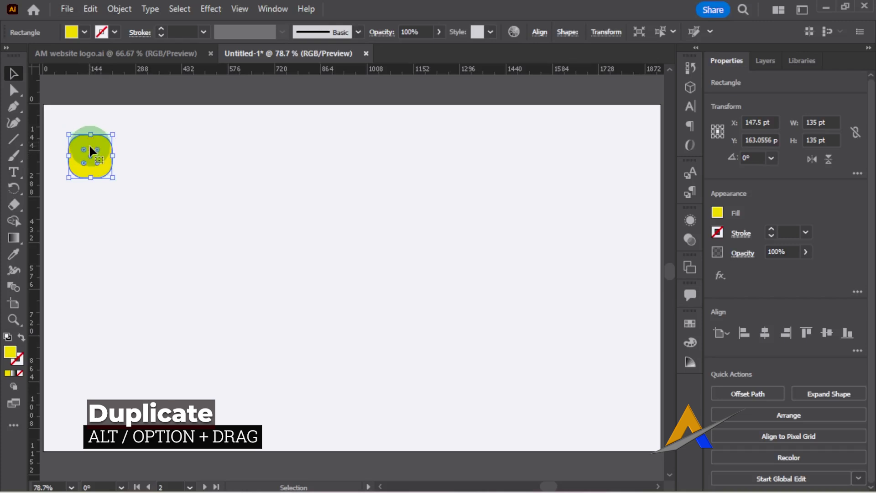
Step: Drop the square copy at the artboard's right end, level with the original, and enable Smart Guides
mouse_move(90, 151)
left_mouse_down()
mouse_move(741, 147)
mouse_move(759, 131)
left_mouse_up()
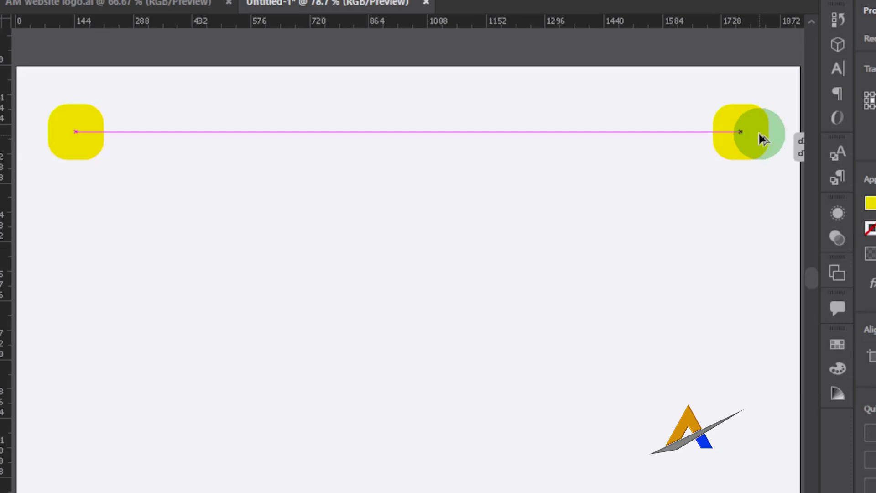
left_click_drag(759, 131, 759, 132)
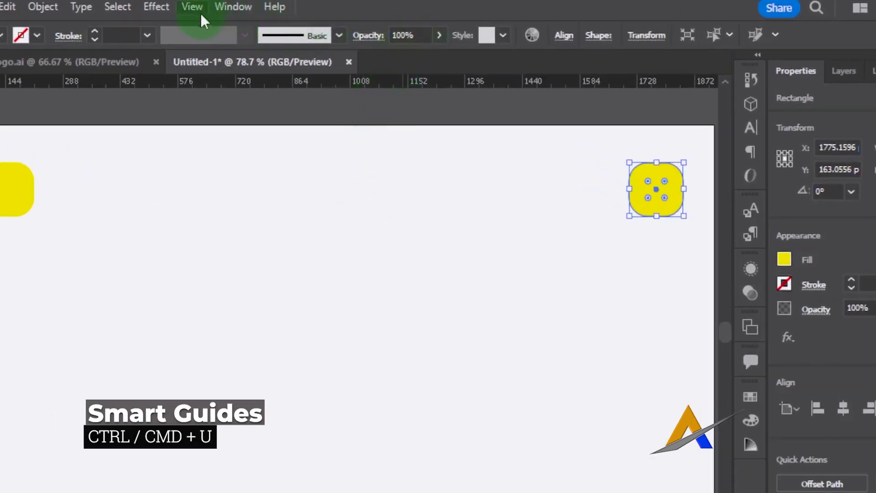
left_click(193, 10)
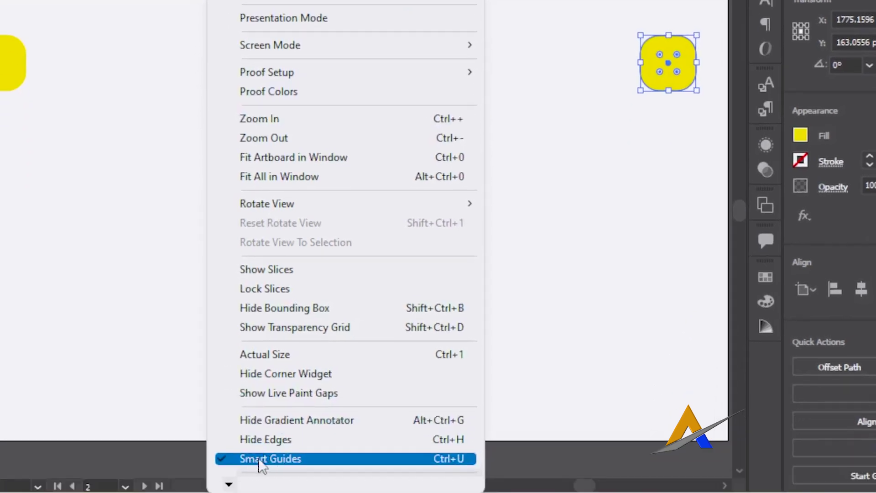
left_click(302, 460)
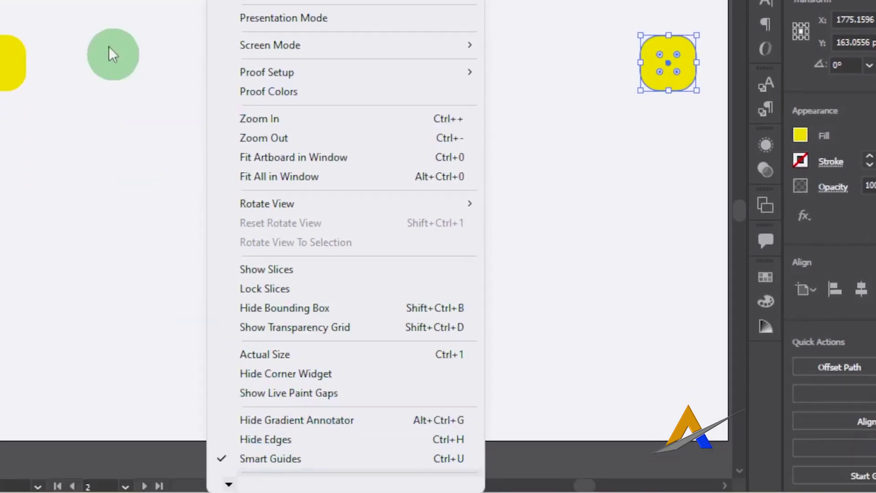
Step: Alt-drag another square copy between the end squares, then marquee-select all five squares
mouse_move(667, 63)
left_mouse_down()
mouse_move(93, 160)
mouse_move(220, 163)
left_mouse_up()
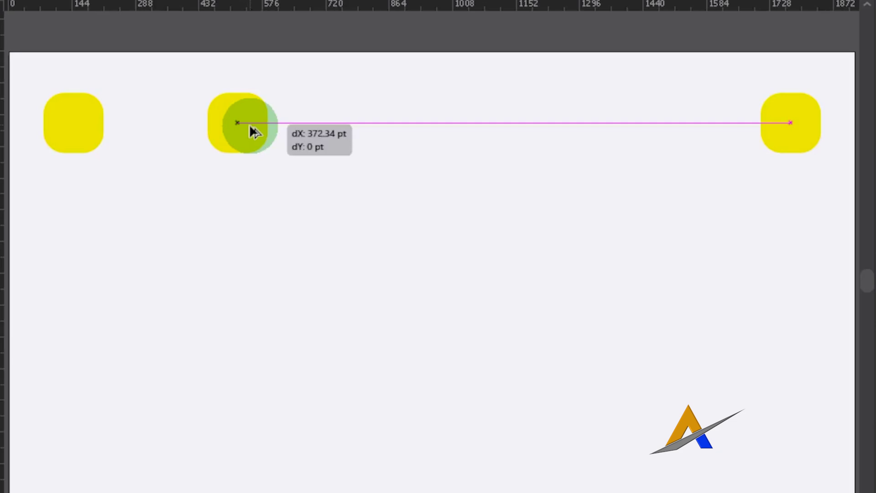
mouse_move(249, 125)
left_mouse_down()
mouse_move(384, 139)
mouse_move(552, 131)
left_mouse_up()
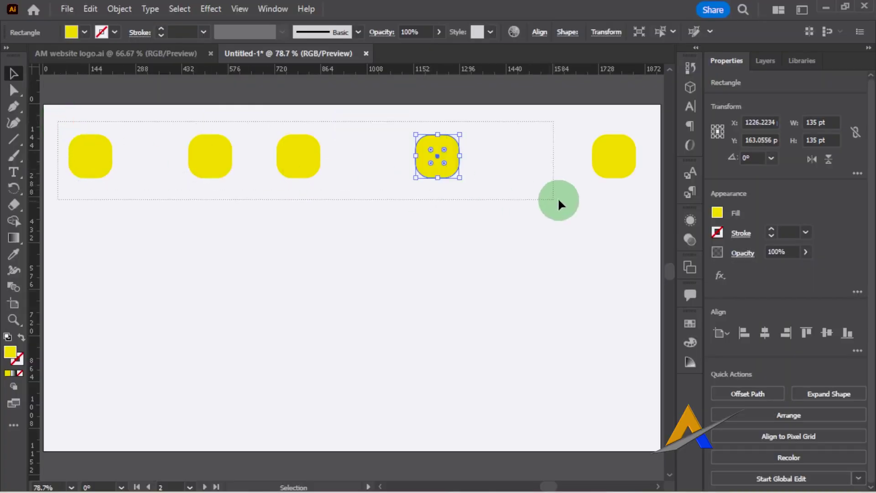
left_click_drag(639, 197, 643, 197)
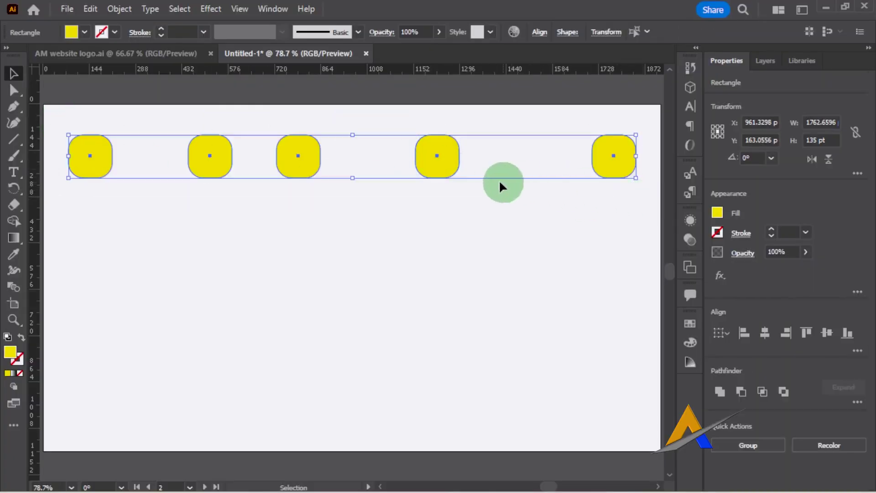
Step: Distribute the five squares with equal horizontal spacing using Preview Bounds
left_click(538, 33)
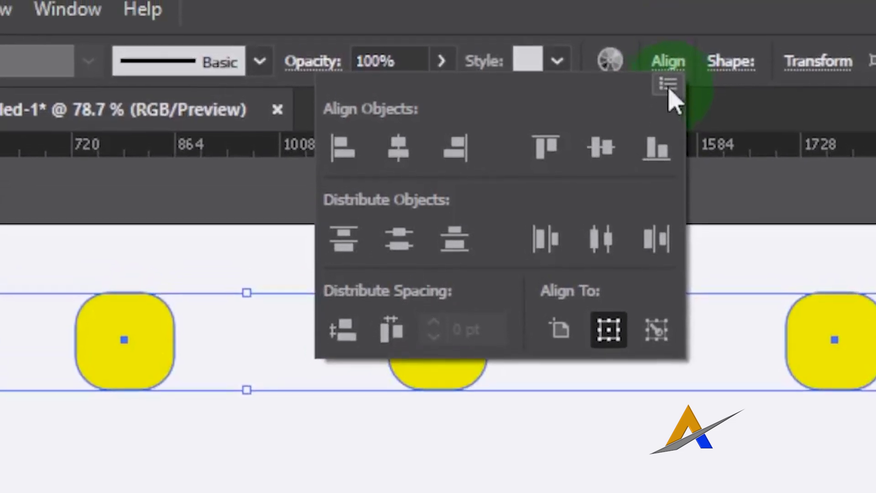
left_click(668, 95)
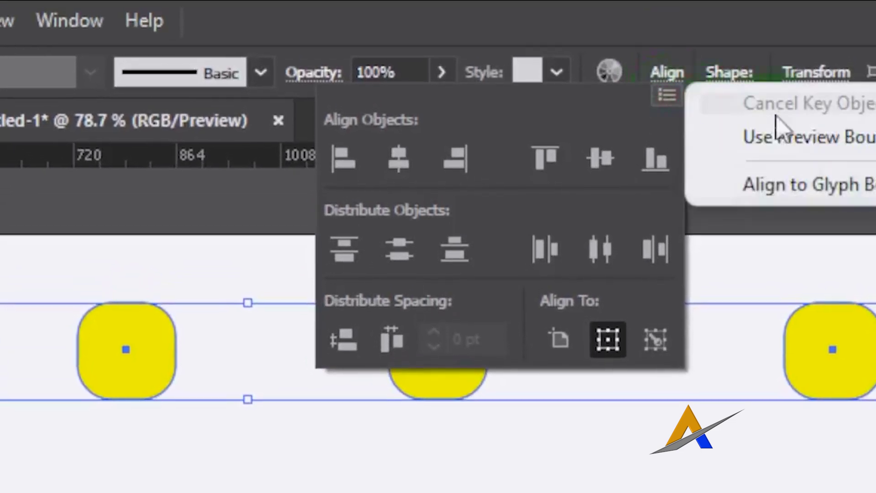
left_click(798, 193)
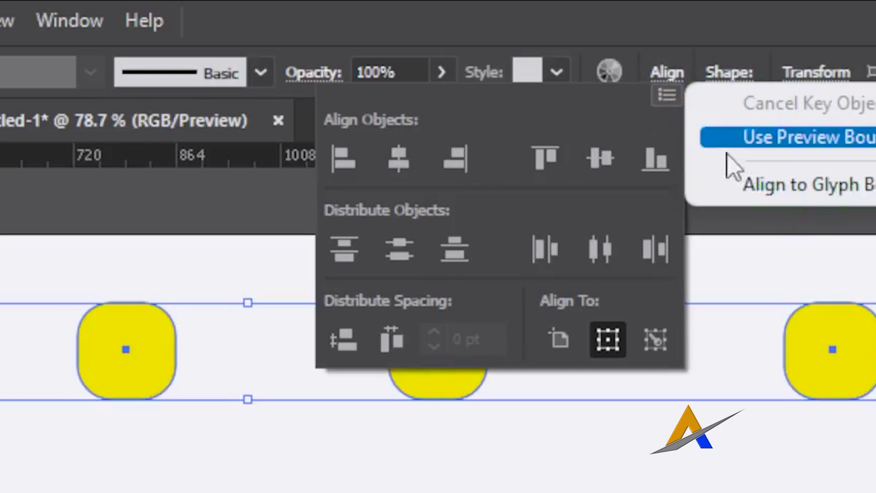
left_click(385, 345)
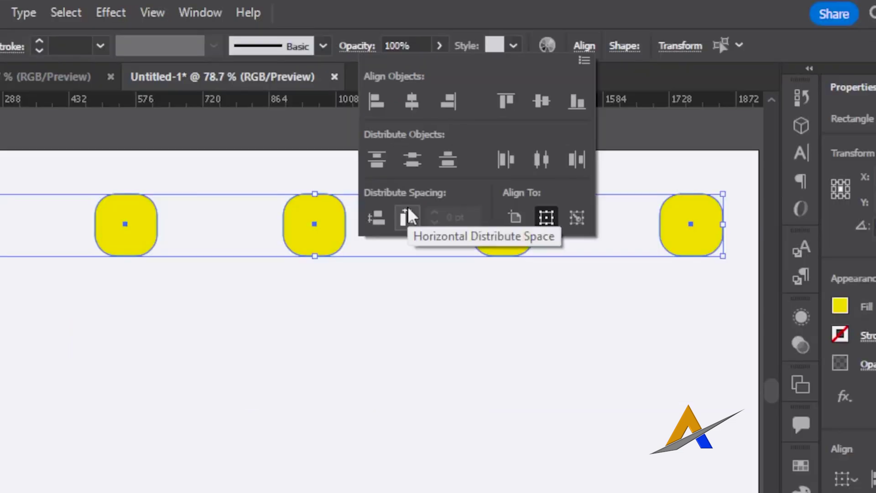
left_click(370, 321)
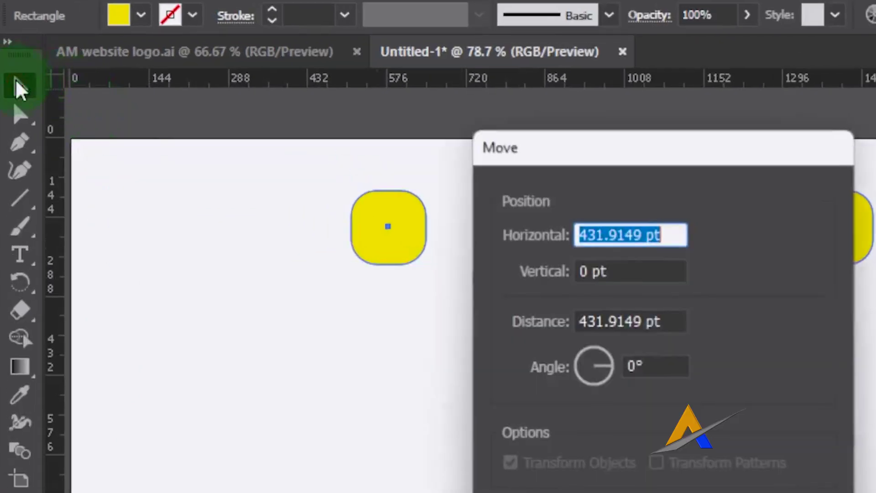
Step: Copy the row of squares 200 pt straight down using Move (Horizontal 0 pt, Vertical 200 pt)
double_click(13, 73)
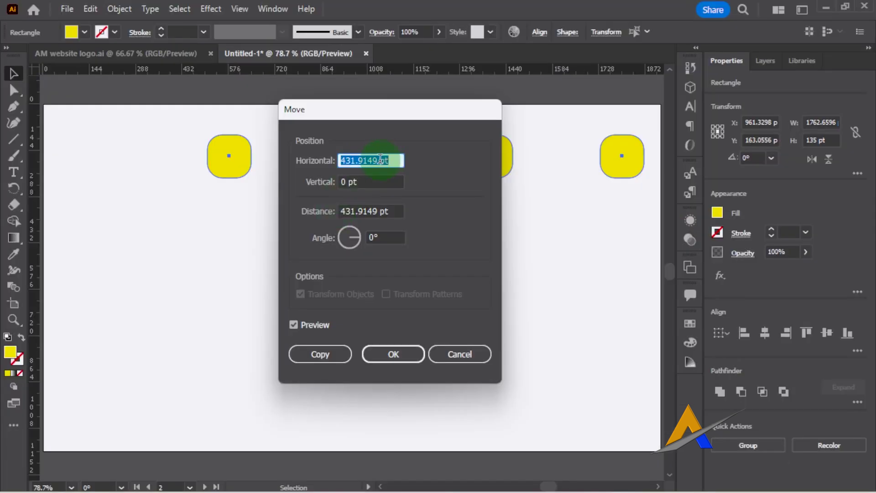
left_click_drag(381, 160, 318, 165)
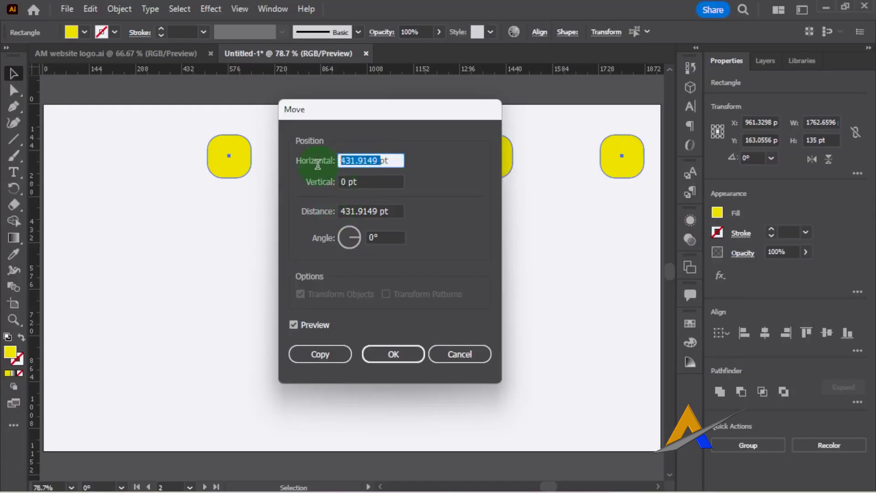
type("0")
key("Tab")
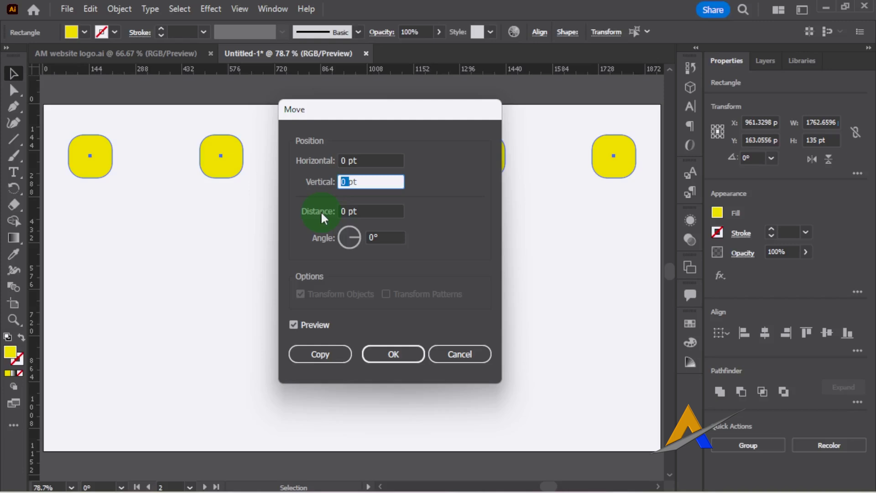
type("200")
left_click(293, 325)
left_click(293, 325)
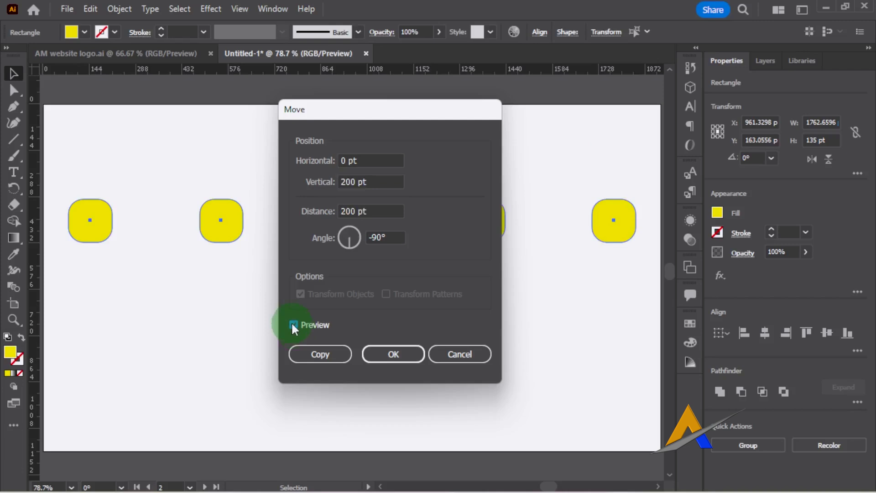
left_click(293, 325)
left_click(314, 351)
Step: Repeat the 200 pt row copy three times to complete the five-by-five grid
key("ctrl+d")
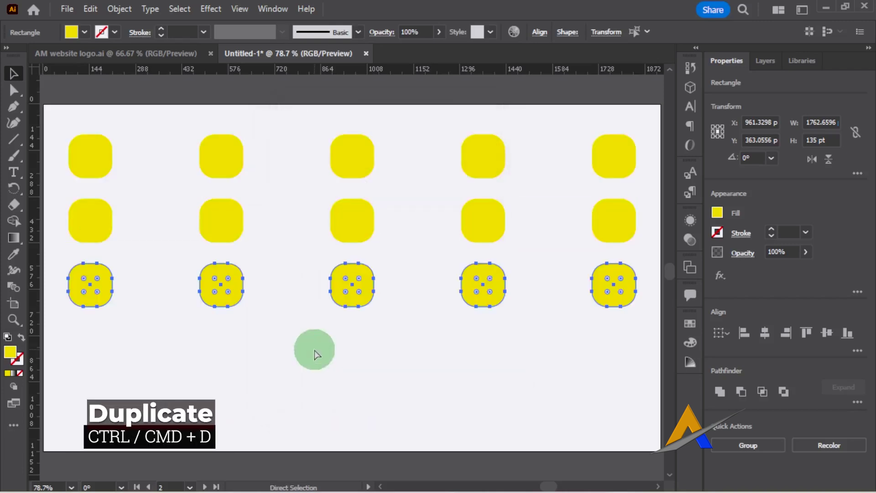
key("ctrl+d")
key("ctrl+d")
key("v")
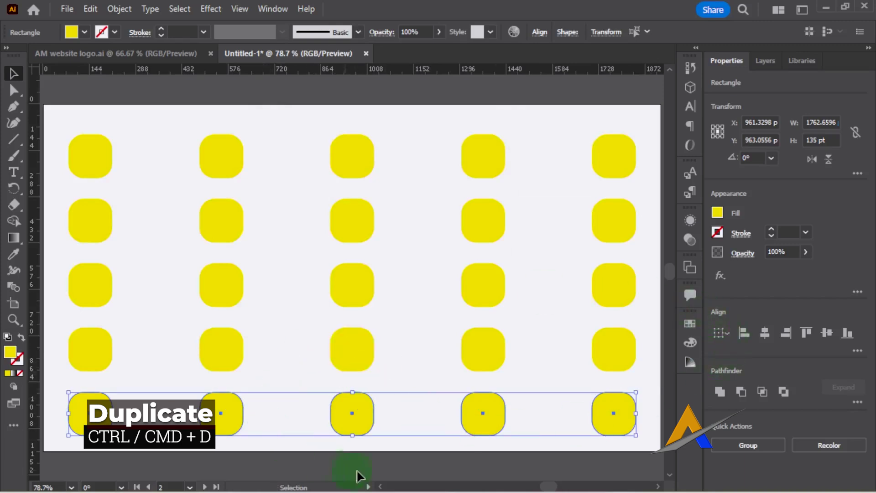
Step: Scroll the canvas sideways to show the neighbouring artboard of five rows of nine red squares
left_click(522, 486)
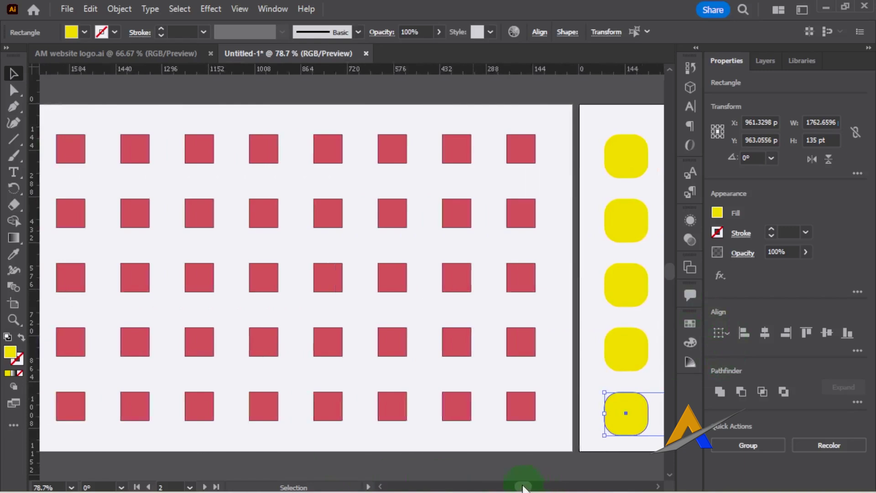
left_click(522, 486)
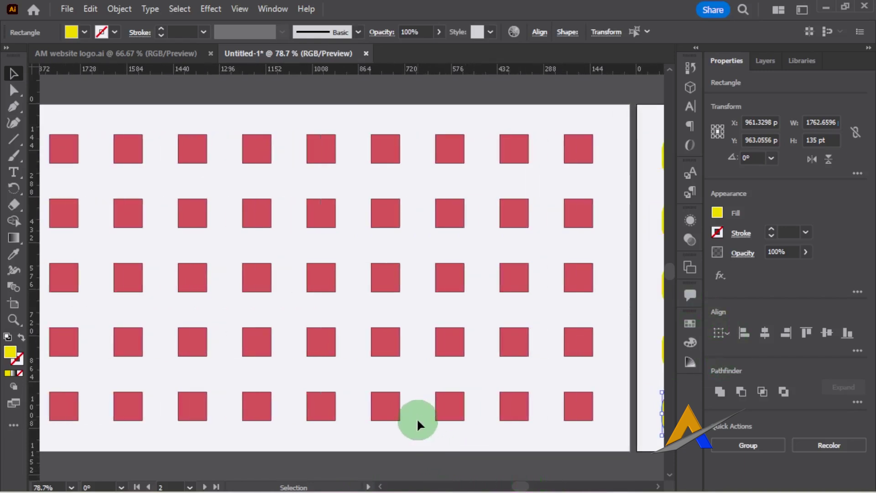